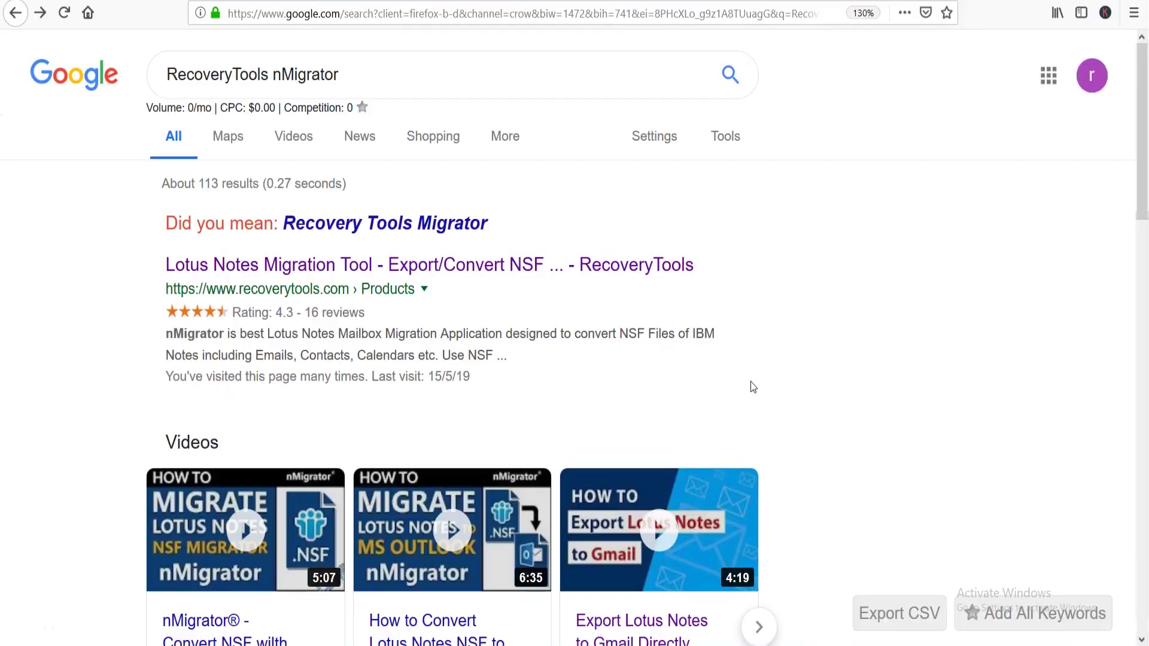
Step: Open the RecoveryTools 'Lotus Notes Migration Tool' result from the Google search
{"action": "left_click", "coordinate": [431, 270]}
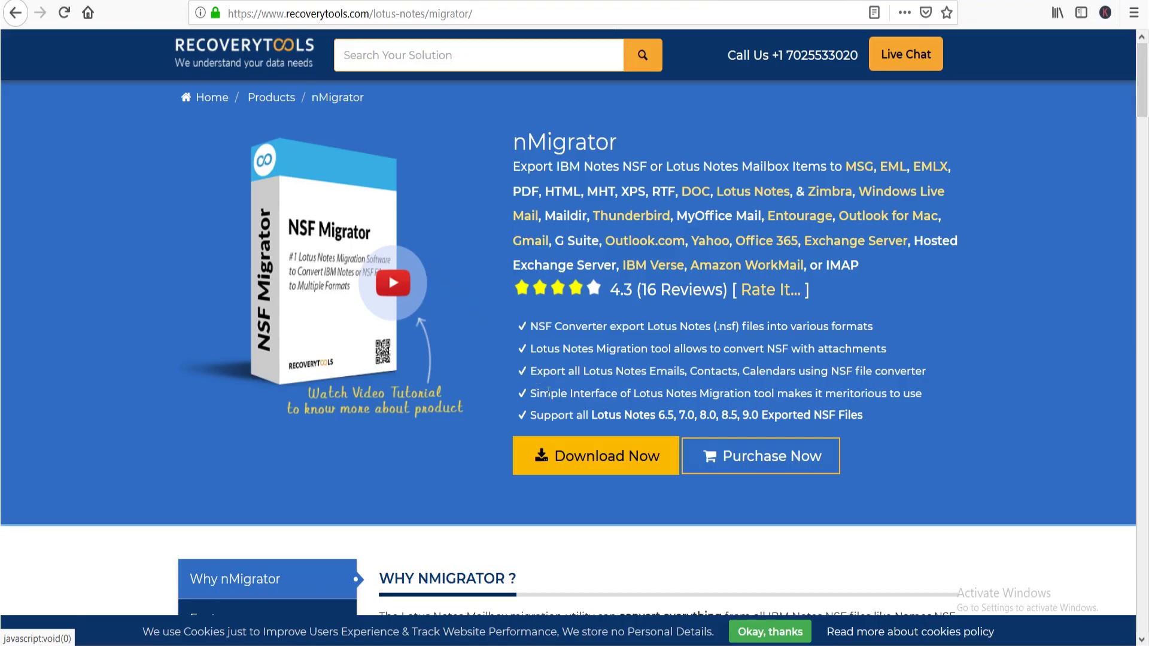
Step: Download setup-nmigrator(5).exe from the RecoveryTools site and launch it from Firefox downloads
{"action": "left_click", "coordinate": [600, 461]}
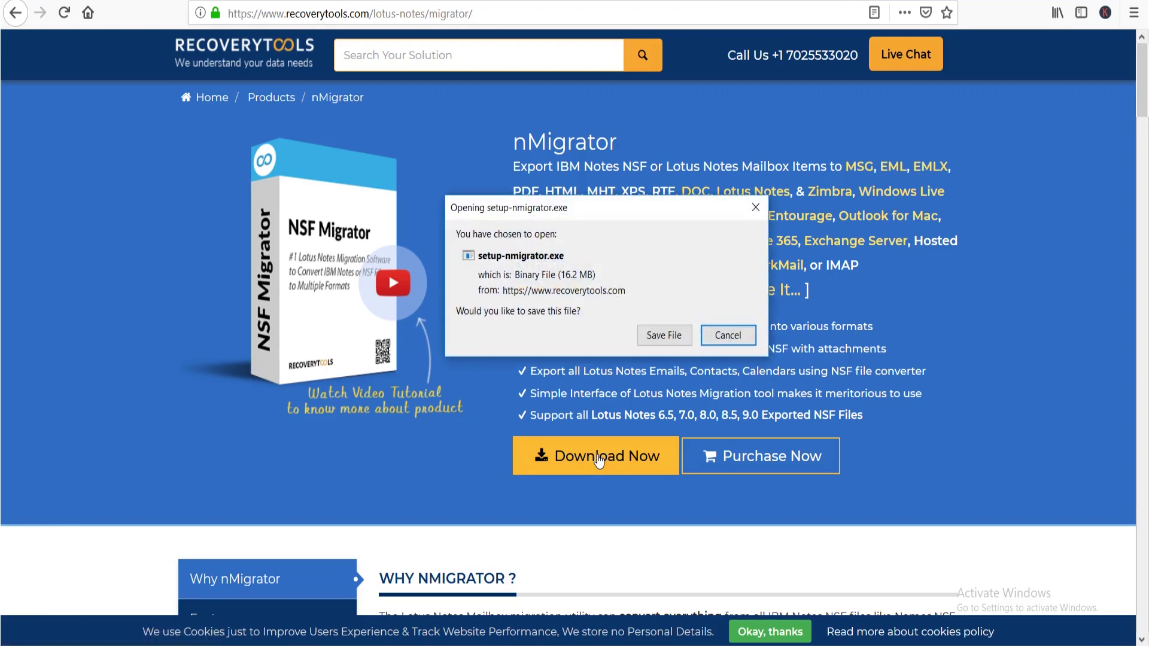
{"action": "left_click", "coordinate": [664, 335]}
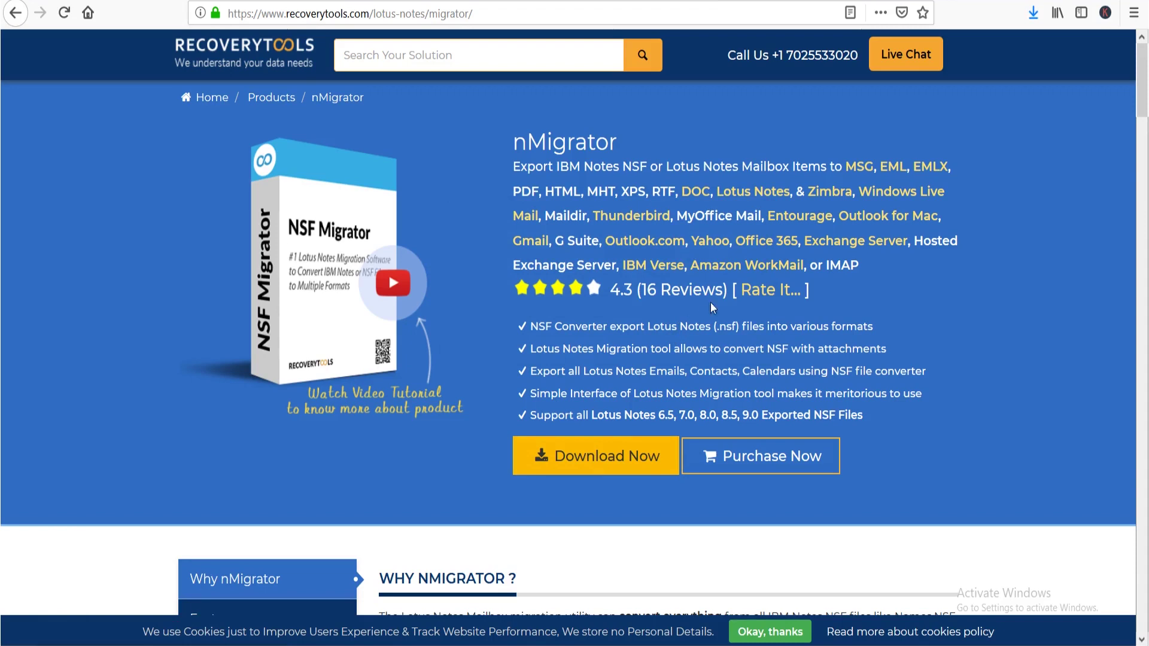
{"action": "left_click", "coordinate": [1032, 14]}
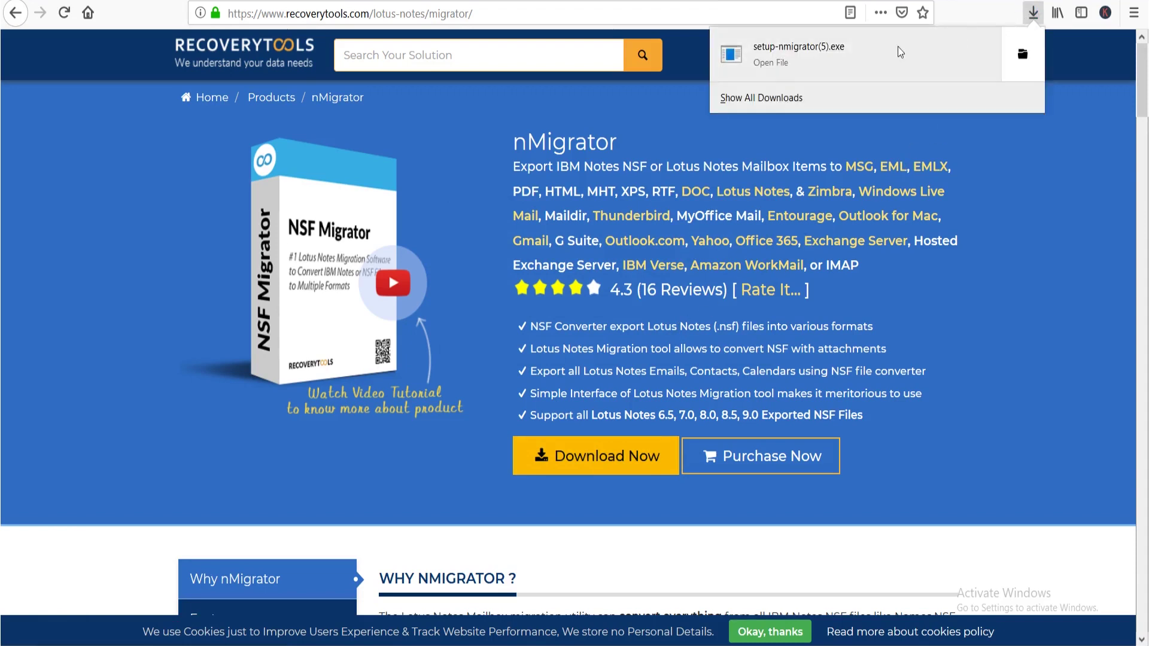
{"action": "left_click", "coordinate": [825, 62]}
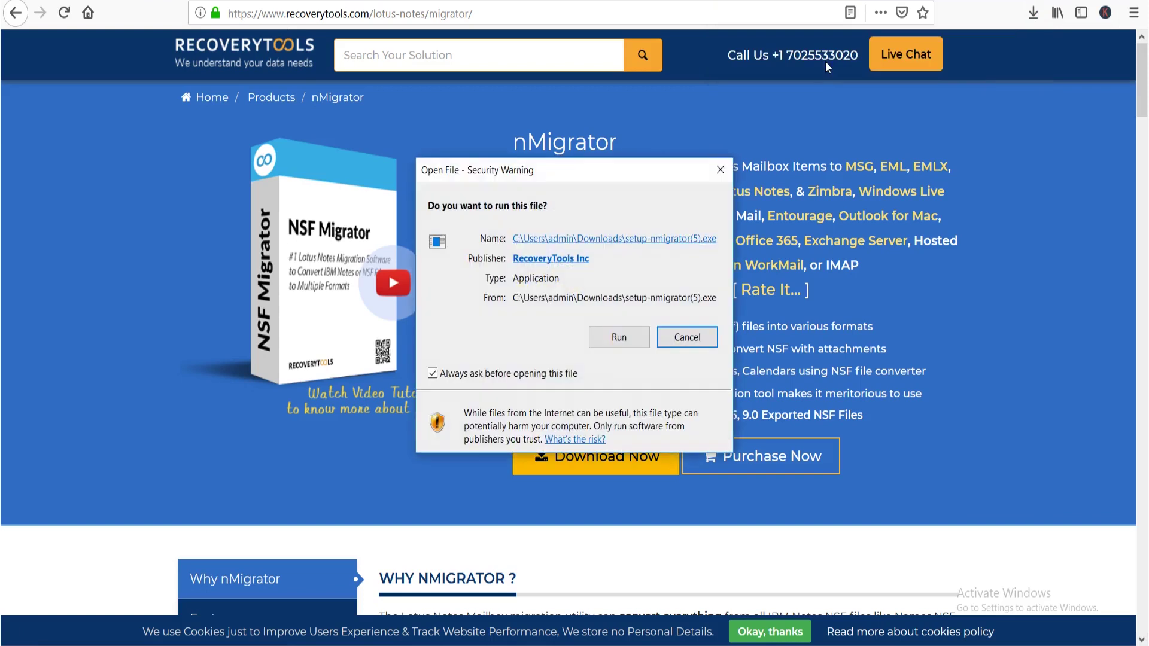
Step: Install nMigrator in English to the default folder, accepting the license, and launch it on finish
{"action": "left_click", "coordinate": [633, 339]}
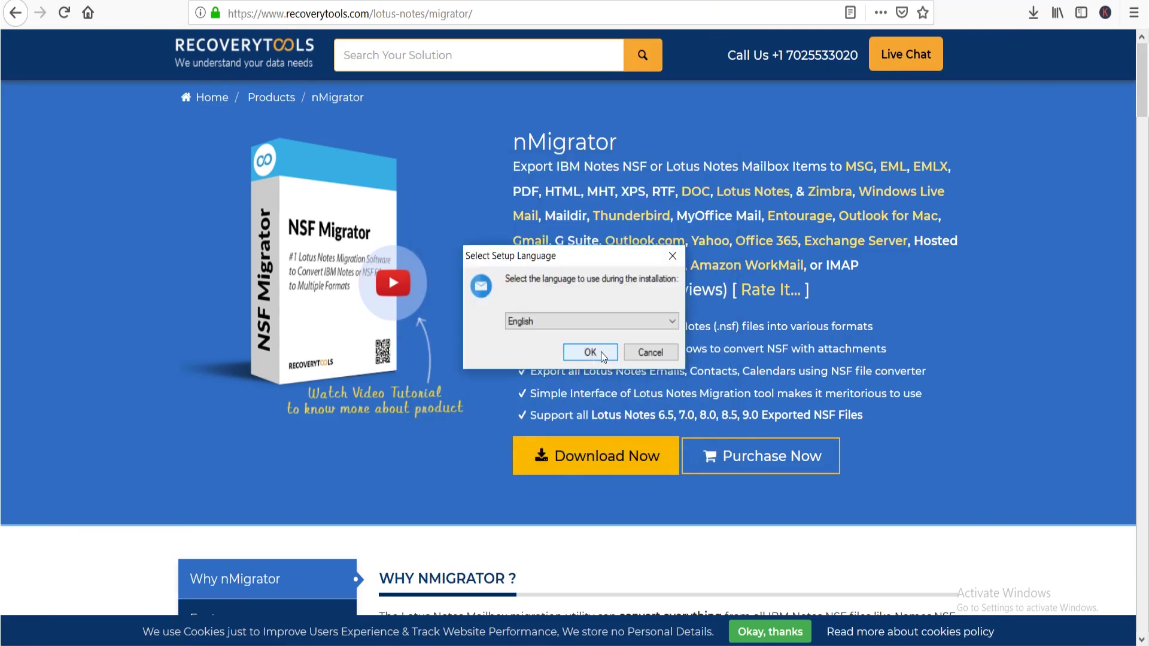
{"action": "left_click", "coordinate": [600, 351]}
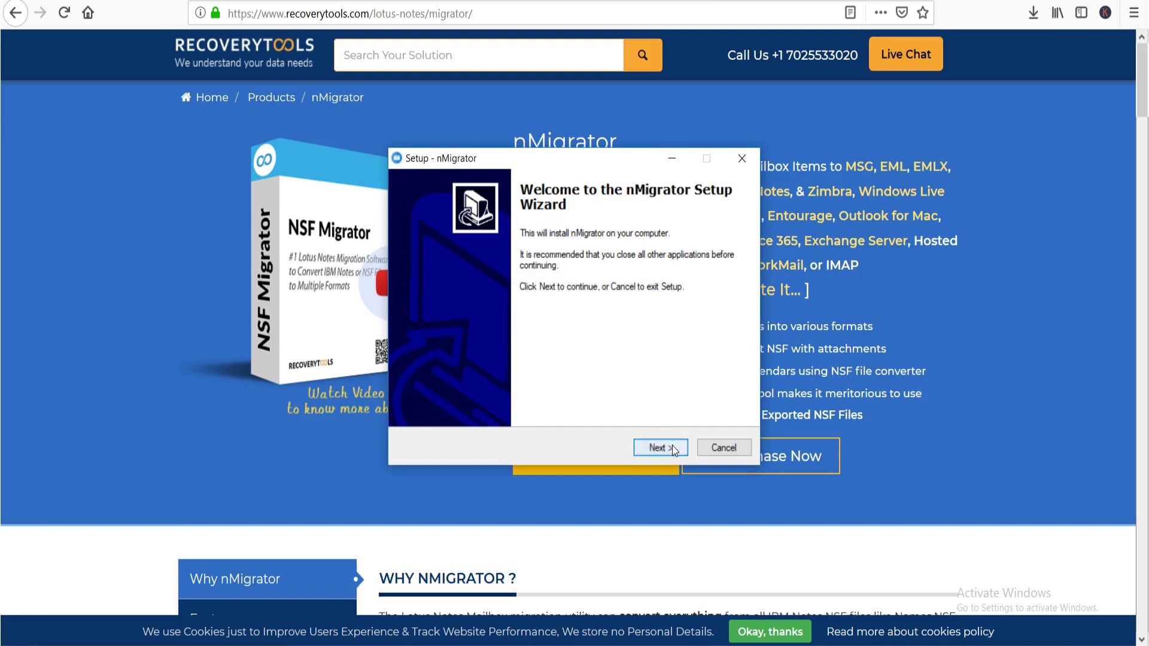
{"action": "left_click", "coordinate": [672, 445]}
{"action": "left_click", "coordinate": [424, 398]}
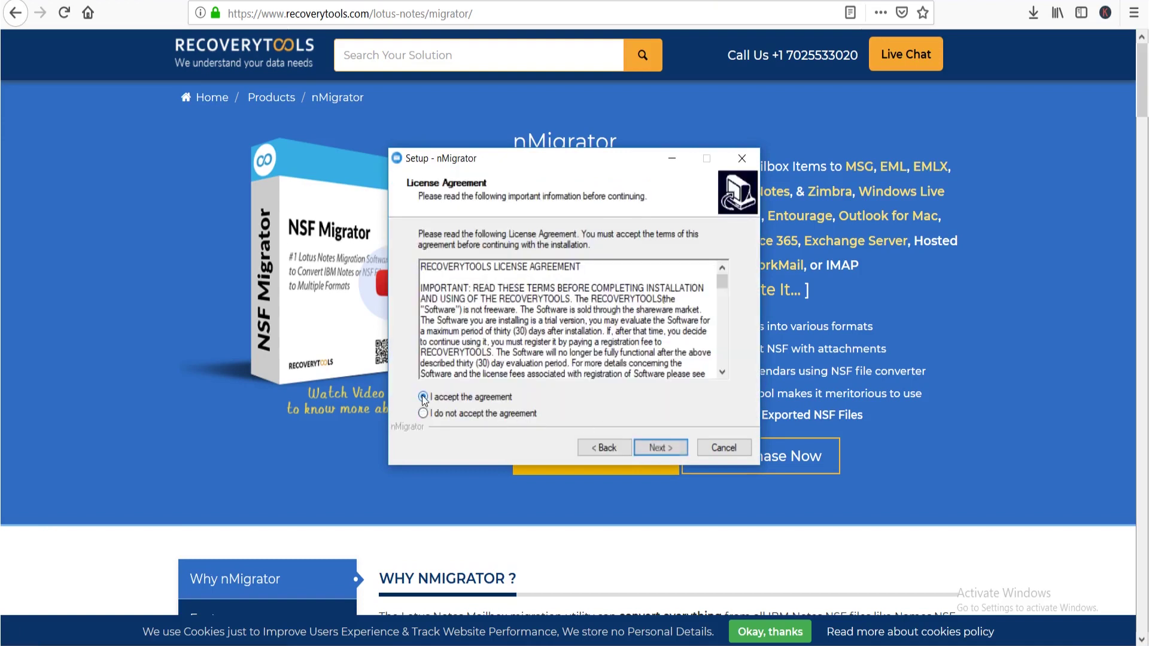
{"action": "left_click", "coordinate": [674, 445]}
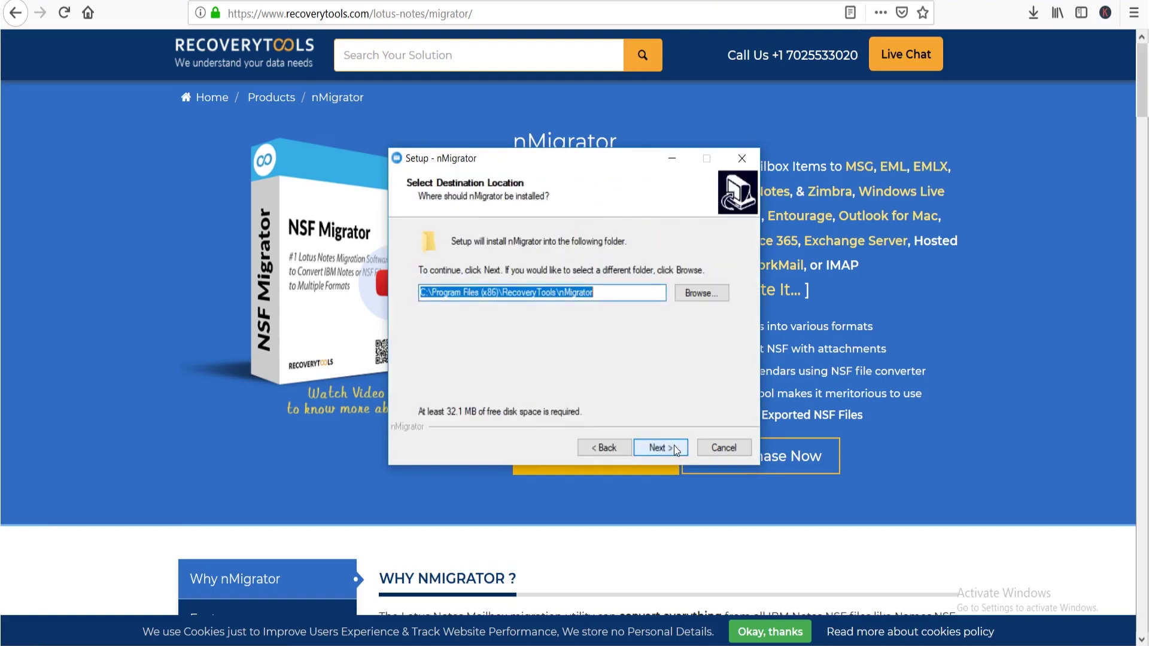
{"action": "left_click", "coordinate": [673, 446]}
{"action": "left_click", "coordinate": [660, 446]}
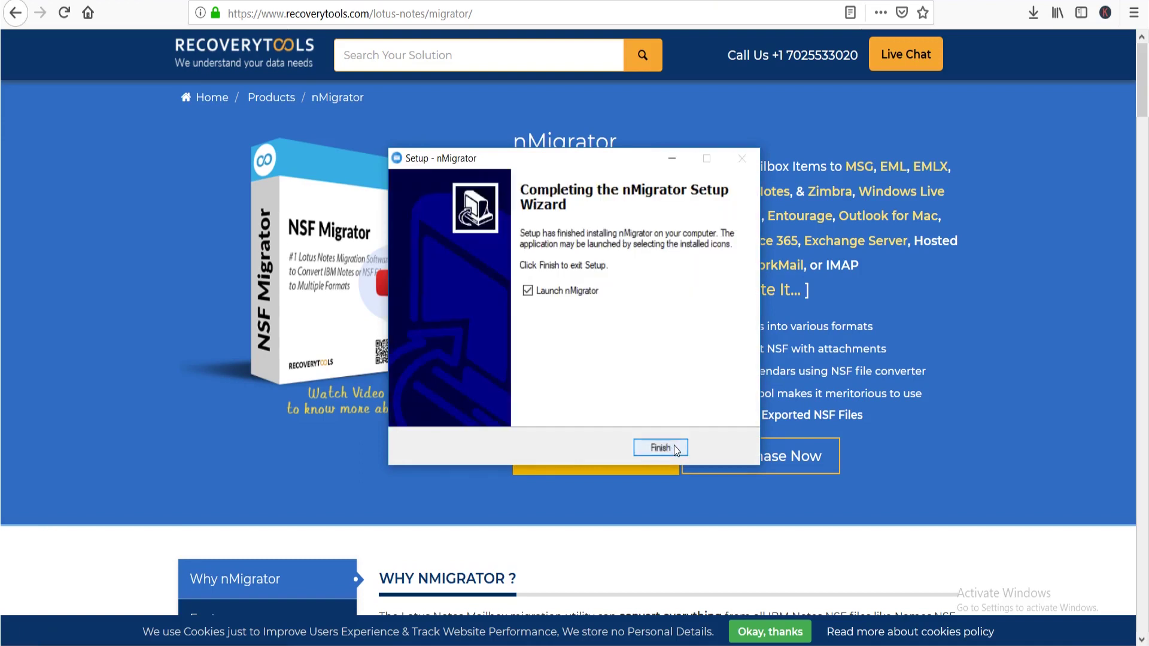
{"action": "left_click", "coordinate": [674, 445]}
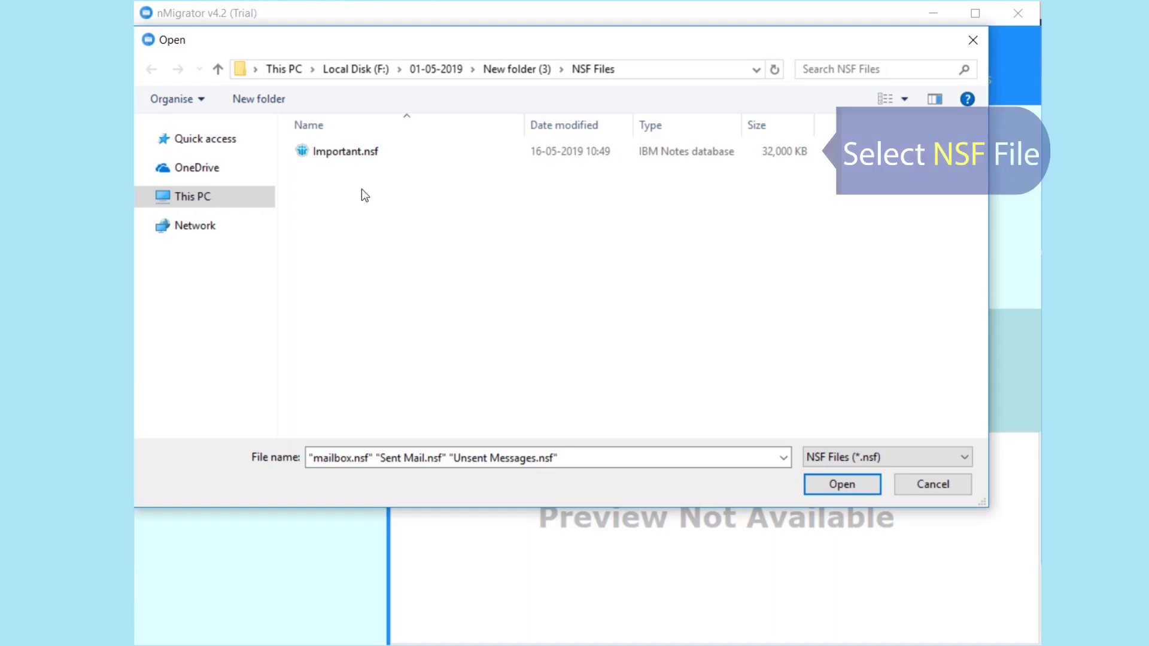
Step: Load Important.nsf from the NSF Files folder into nMigrator
{"action": "left_click", "coordinate": [362, 155]}
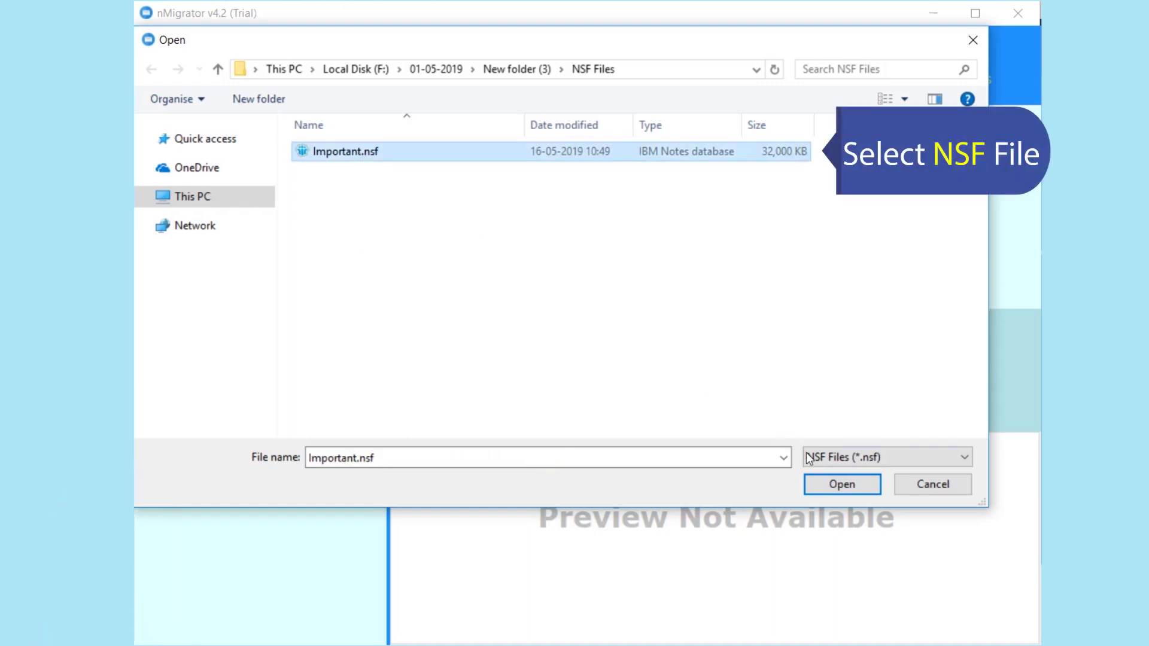
{"action": "left_click", "coordinate": [841, 485]}
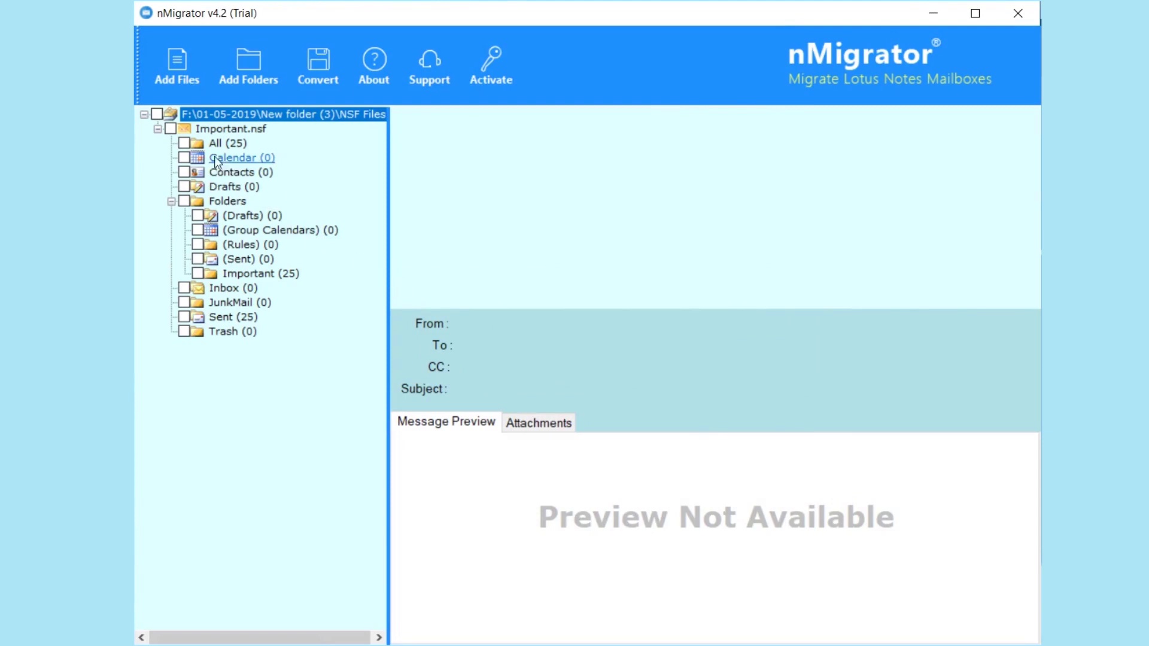
Step: Preview the 25 messages in All and check Important.nsf with all its subfolders
{"action": "left_click", "coordinate": [197, 145]}
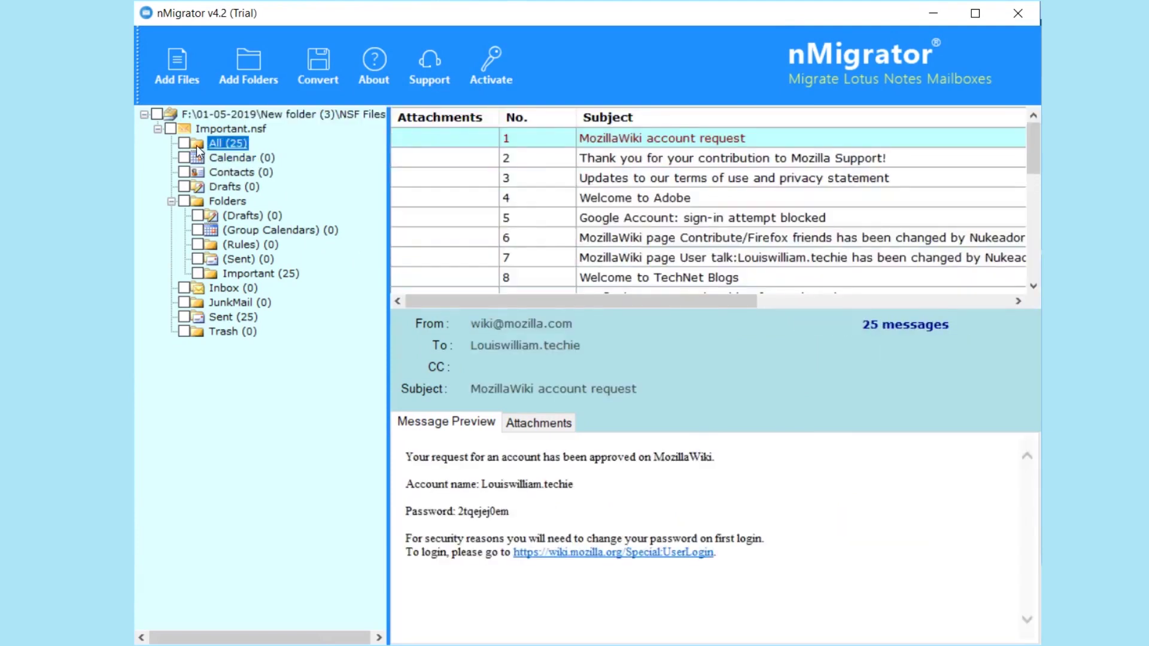
{"action": "left_click", "coordinate": [171, 129]}
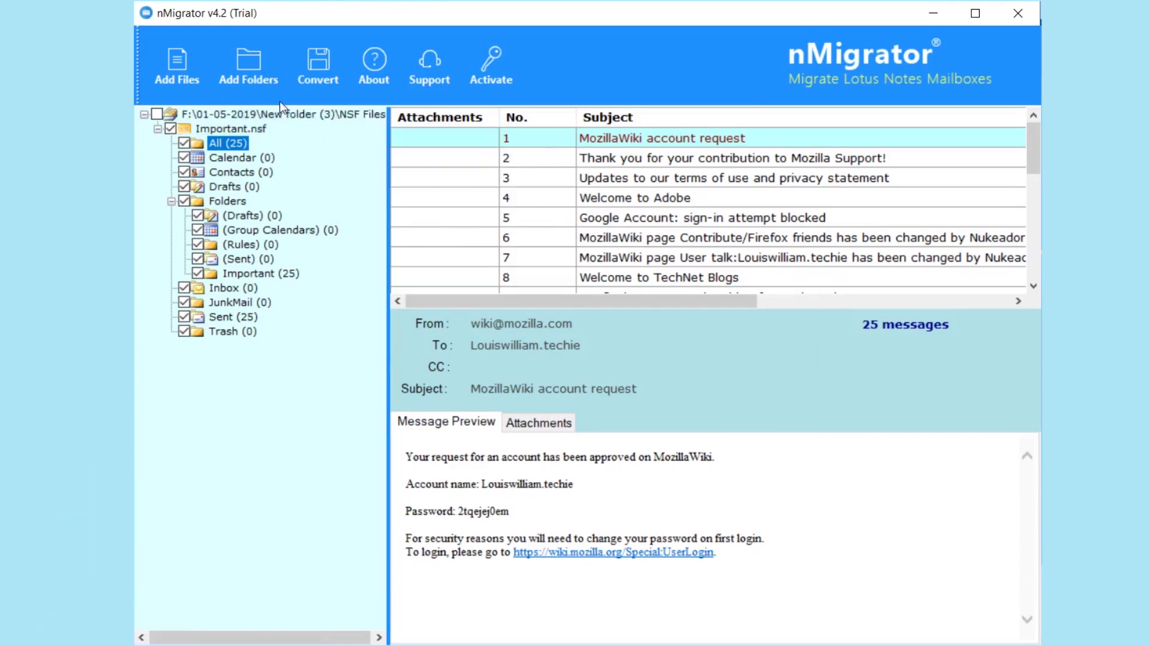
Step: Start Convert and review the Contacts option with its vCard export format
{"action": "left_click", "coordinate": [327, 74]}
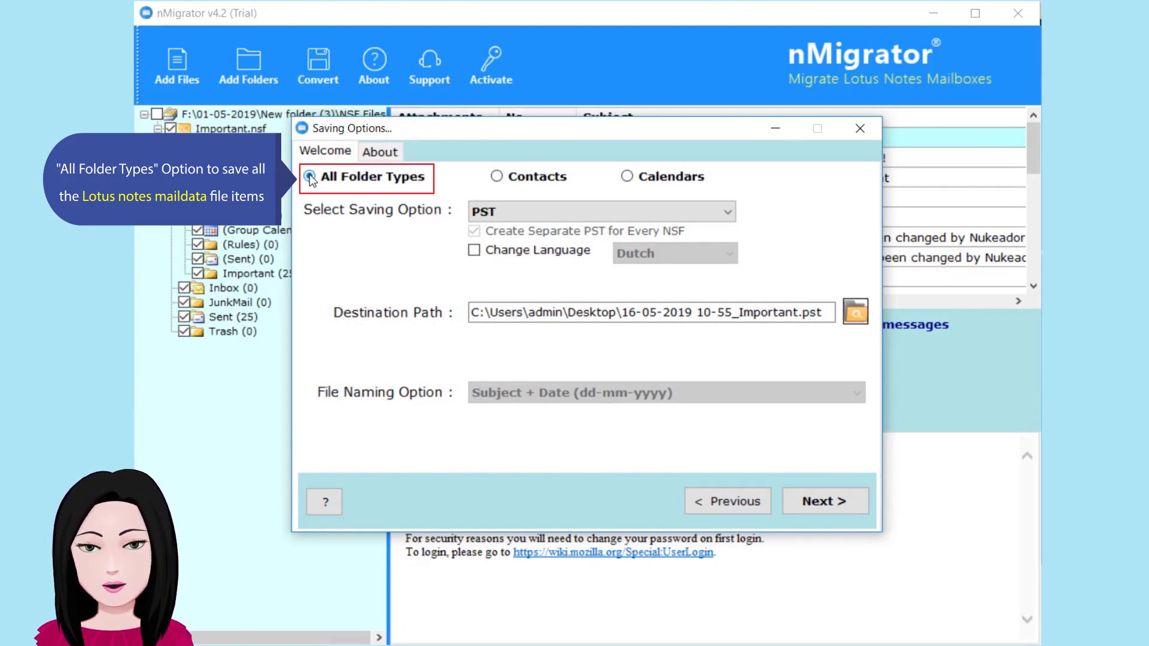
{"action": "left_click", "coordinate": [497, 178]}
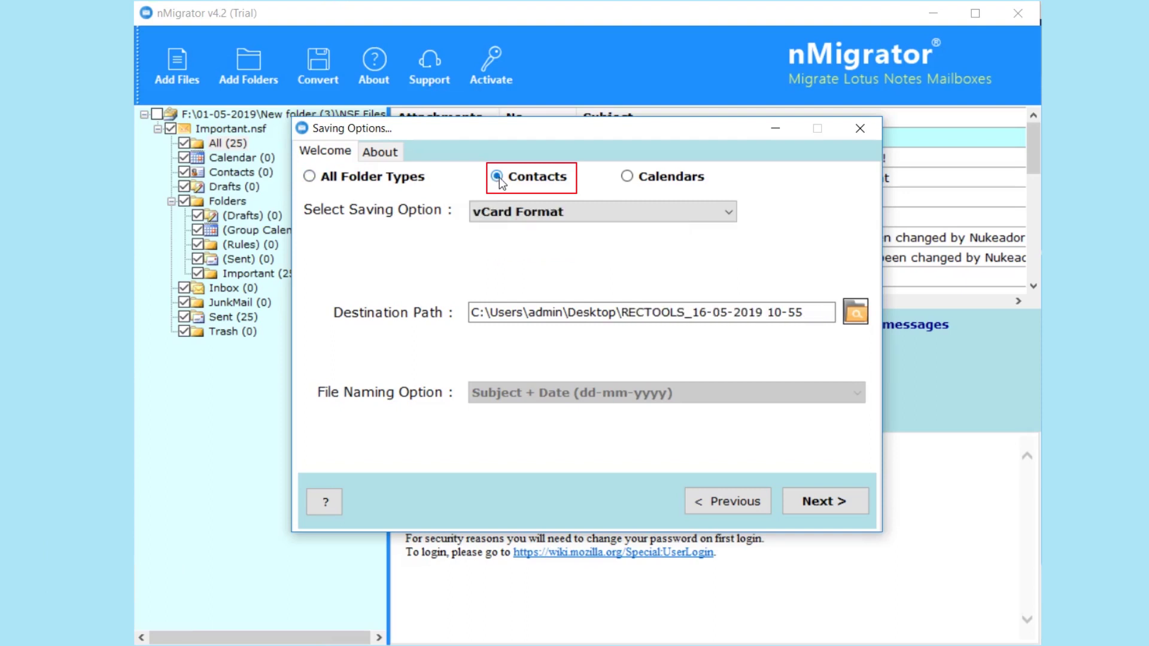
{"action": "left_click", "coordinate": [723, 214]}
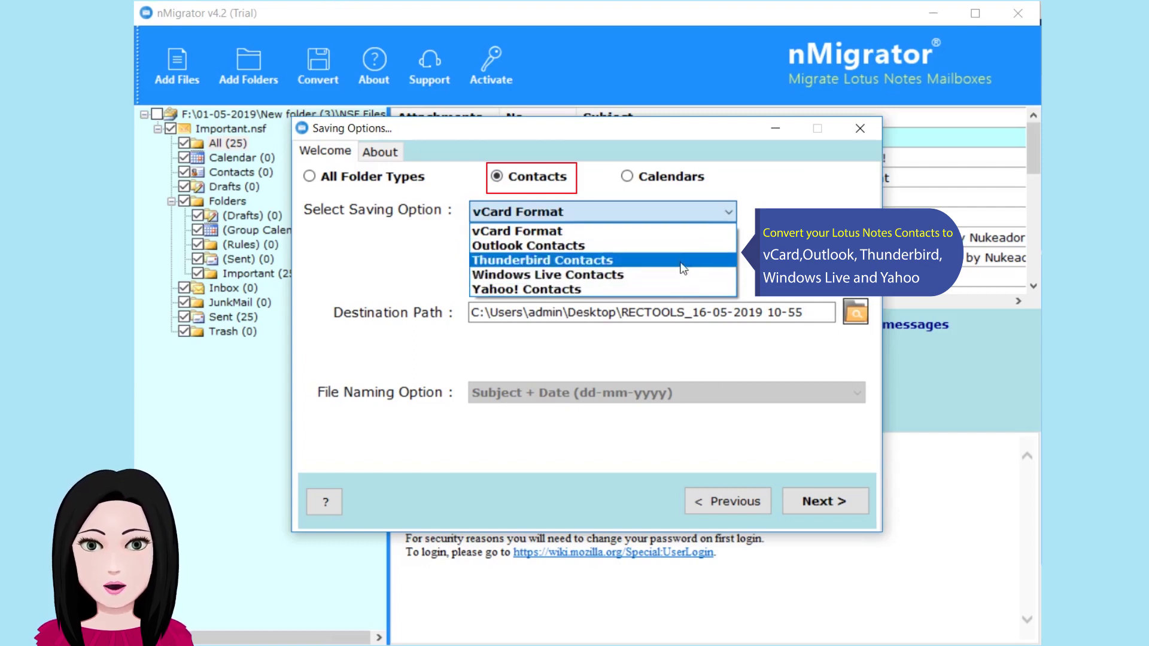
{"action": "left_click", "coordinate": [685, 232]}
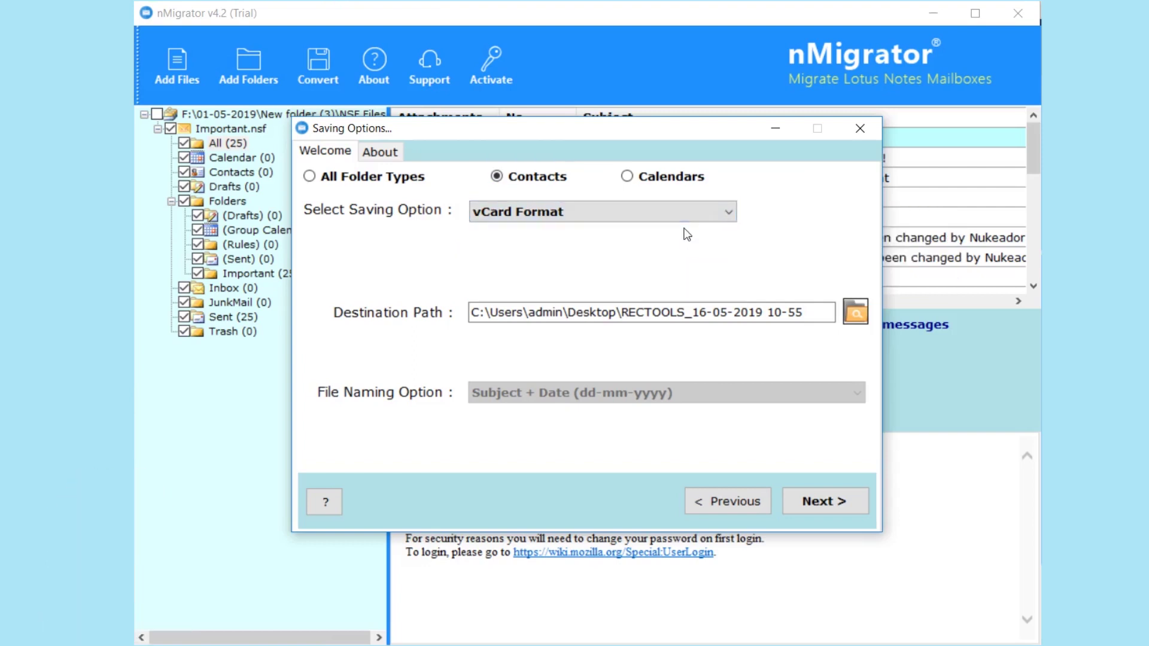
Step: Review the Calendars option with its ICS format, then return to All Folder Types
{"action": "left_click", "coordinate": [627, 177]}
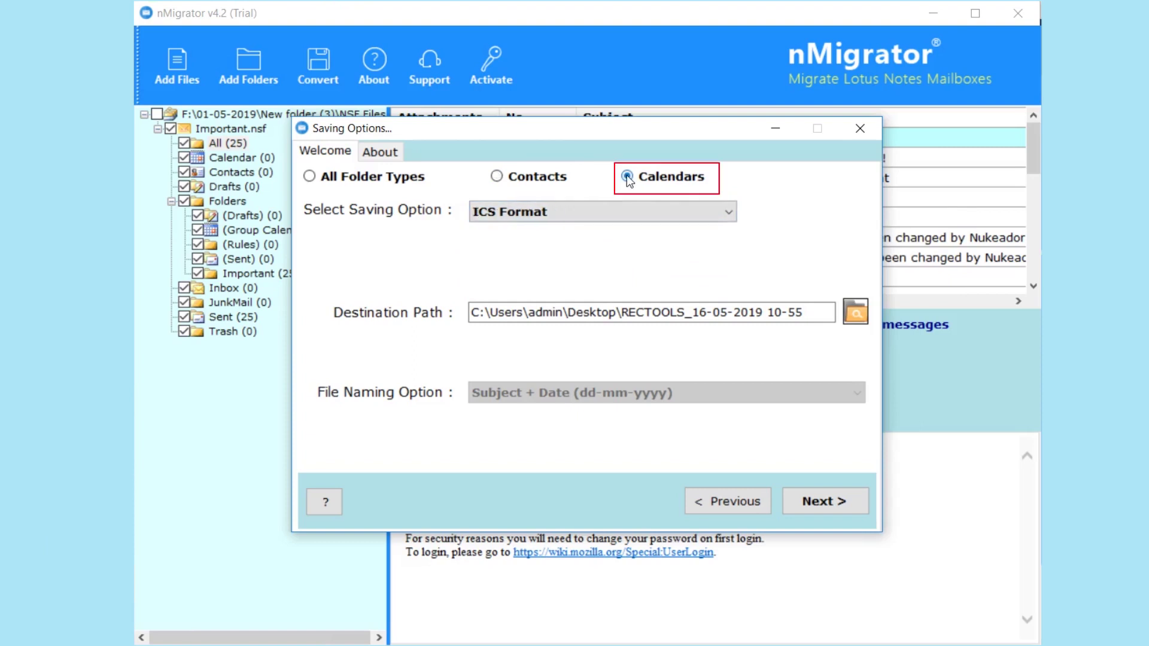
{"action": "left_click", "coordinate": [728, 218]}
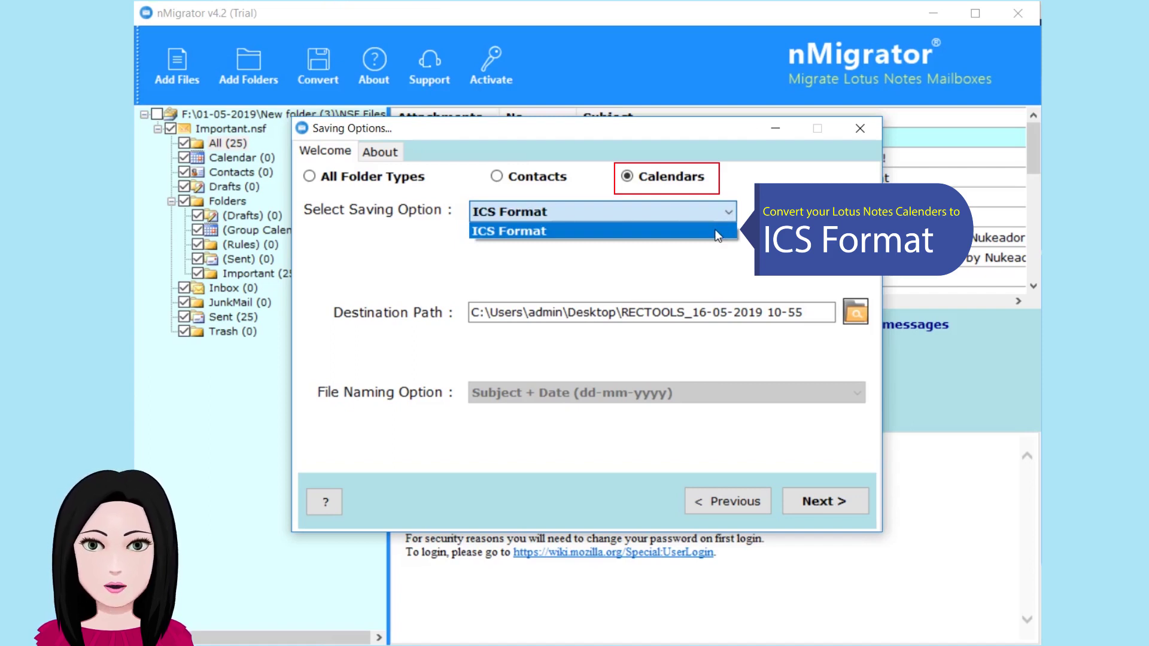
{"action": "left_click", "coordinate": [714, 229]}
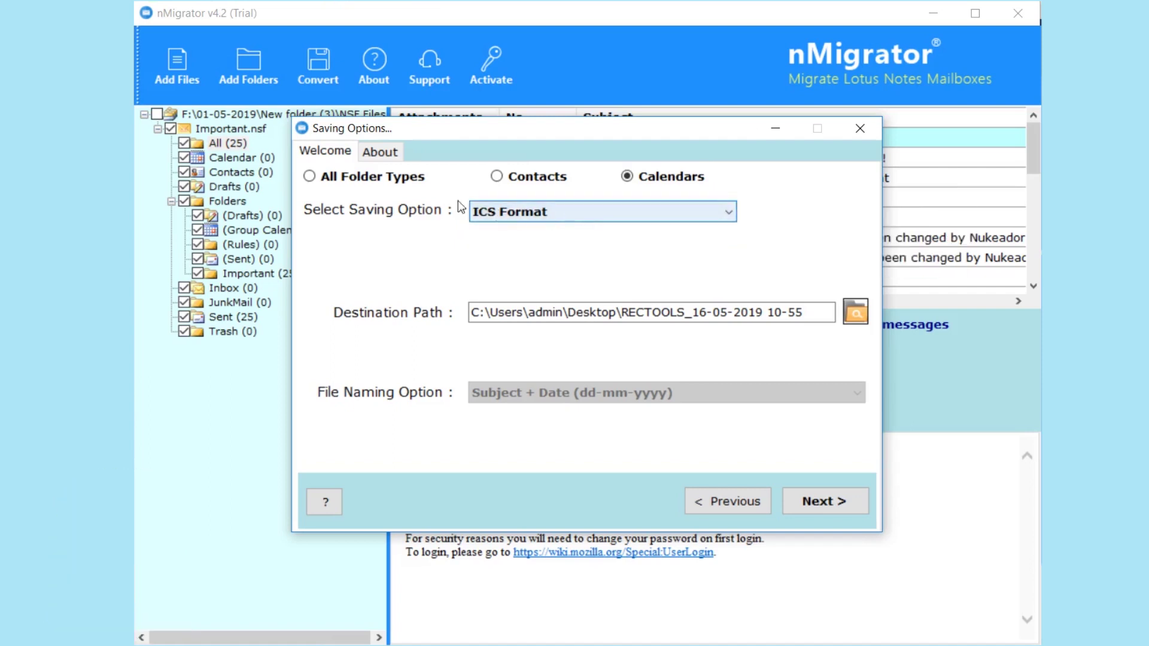
{"action": "left_click", "coordinate": [310, 177]}
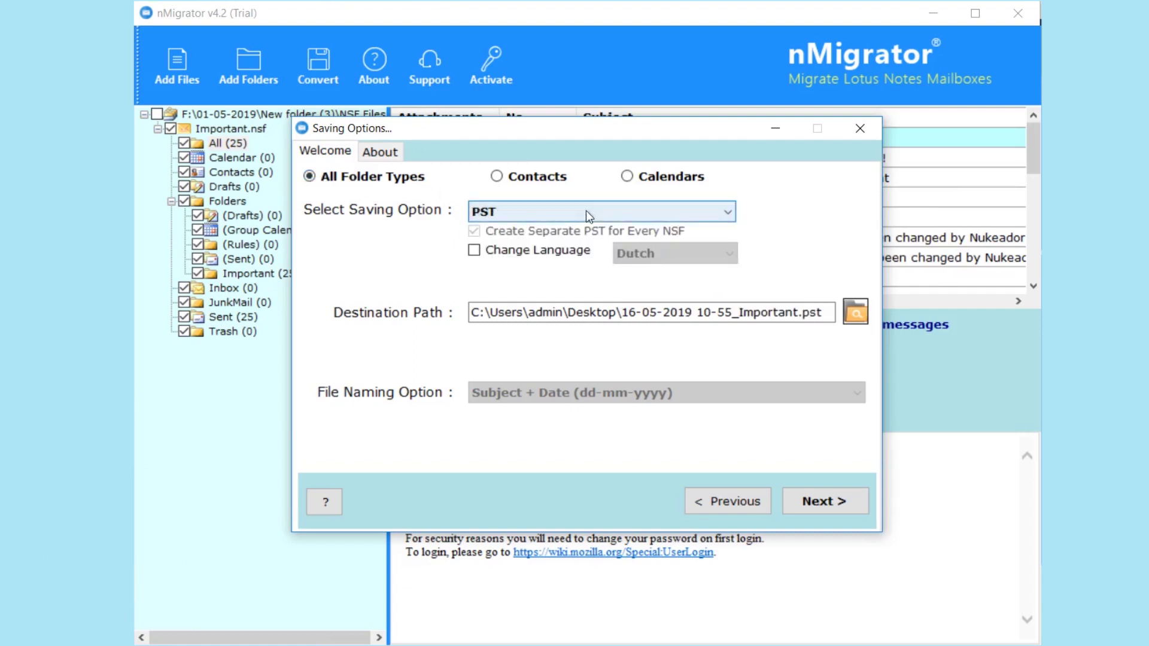
Step: Choose PST as the saving option and convert the mailbox to the Desktop destination
{"action": "left_click", "coordinate": [724, 213]}
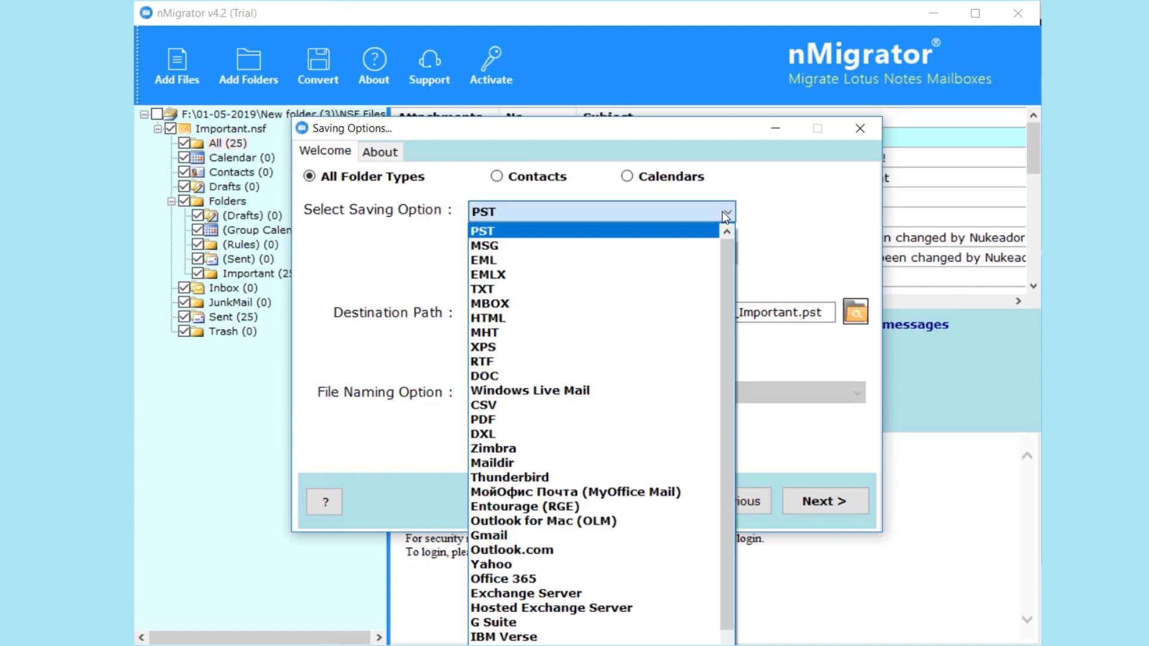
{"action": "left_click", "coordinate": [697, 233]}
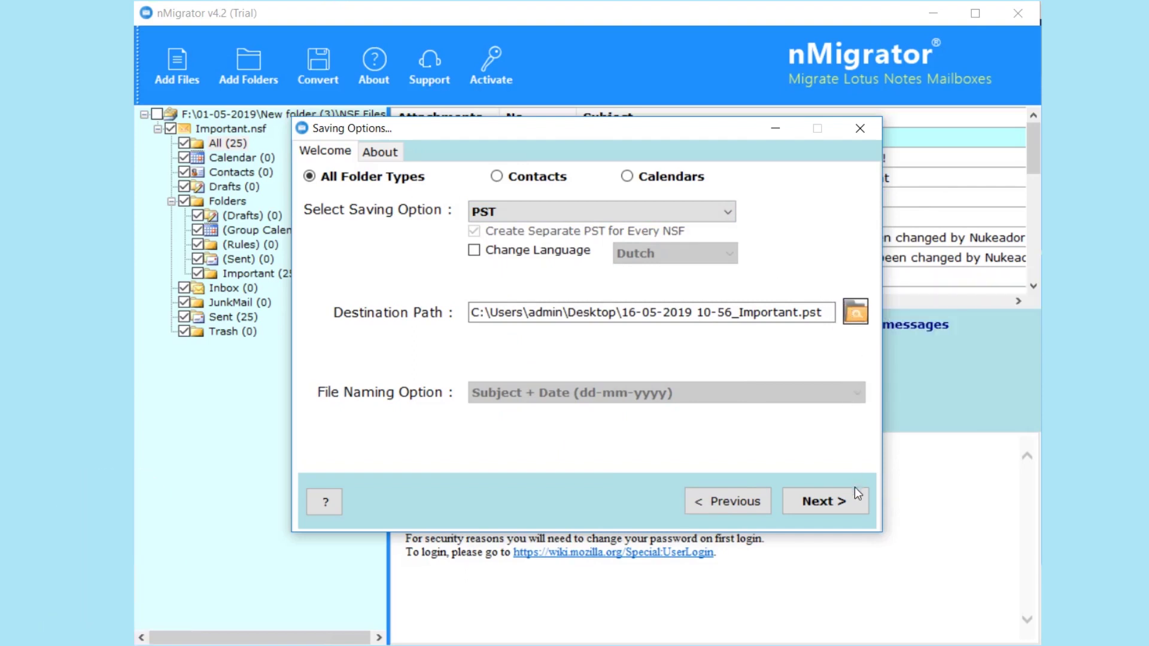
{"action": "left_click", "coordinate": [855, 504]}
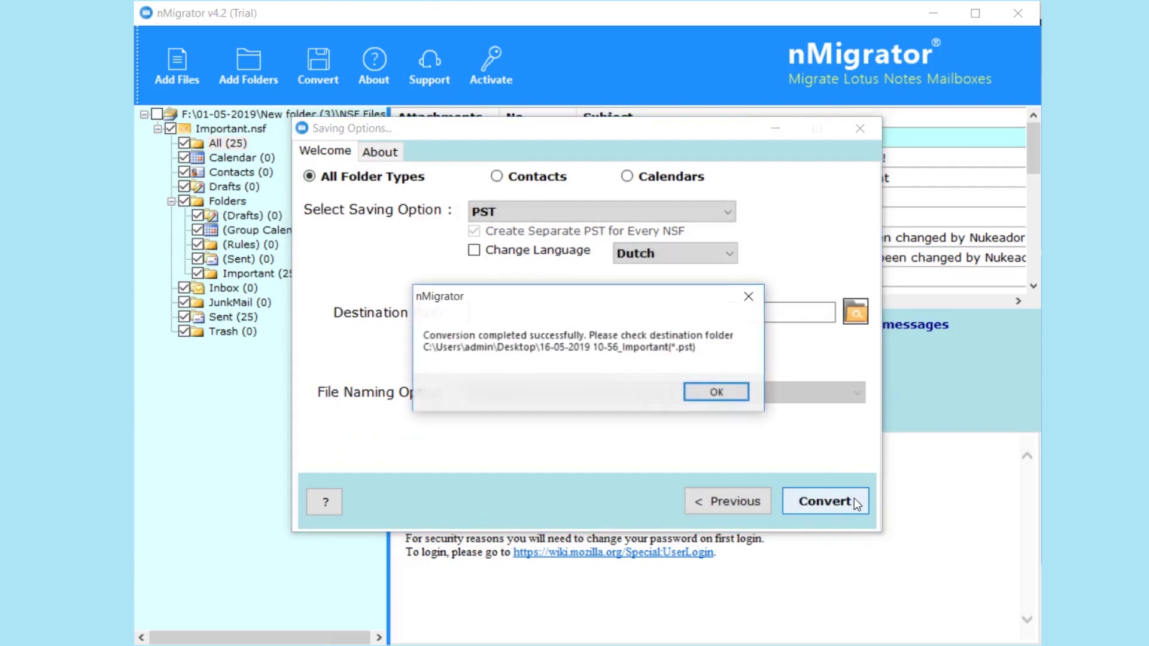
Step: Dismiss the conversion-completed and trial-edition notices to reveal the output folder
{"action": "left_click", "coordinate": [732, 392]}
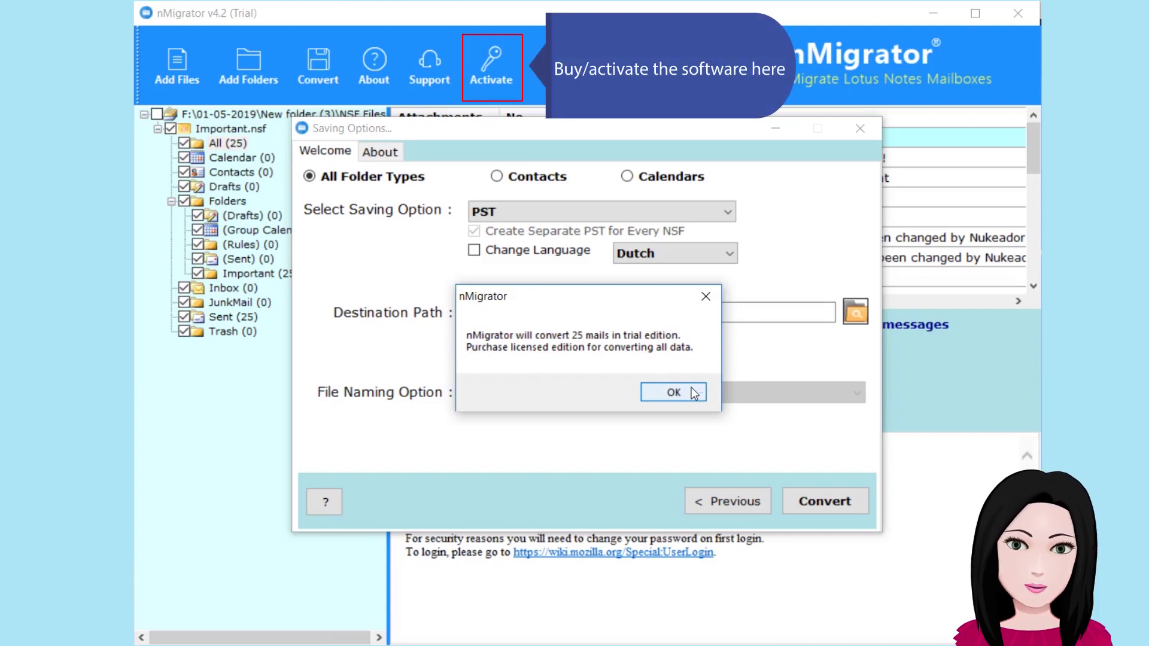
{"action": "left_click", "coordinate": [692, 393]}
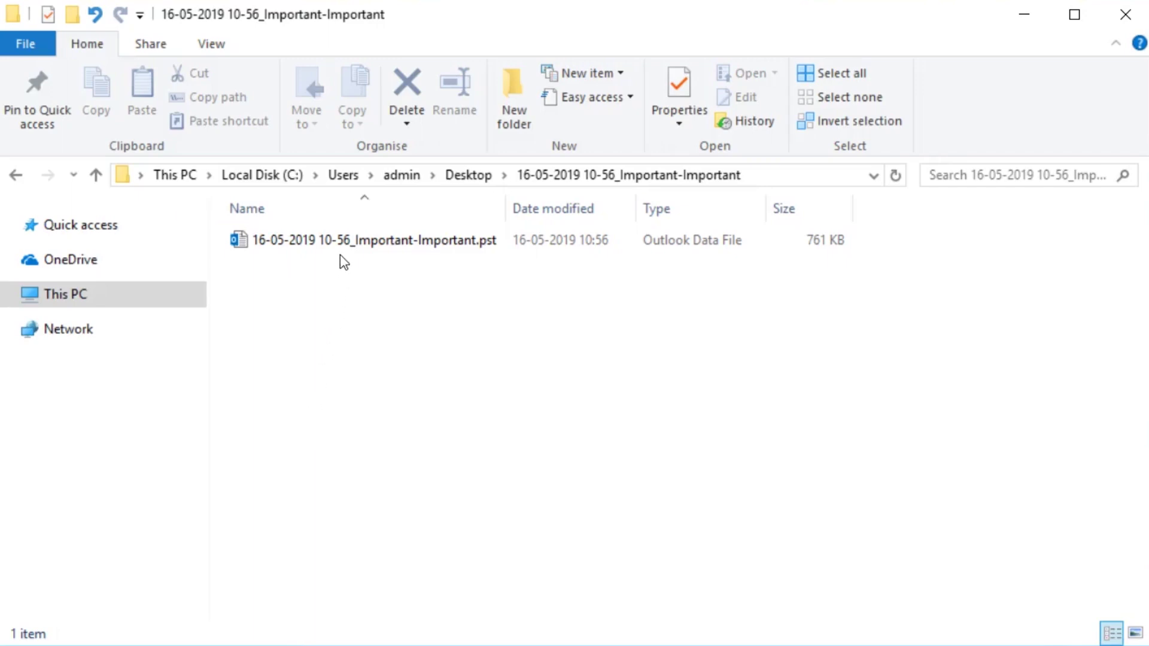
{"action": "left_click", "coordinate": [342, 246]}
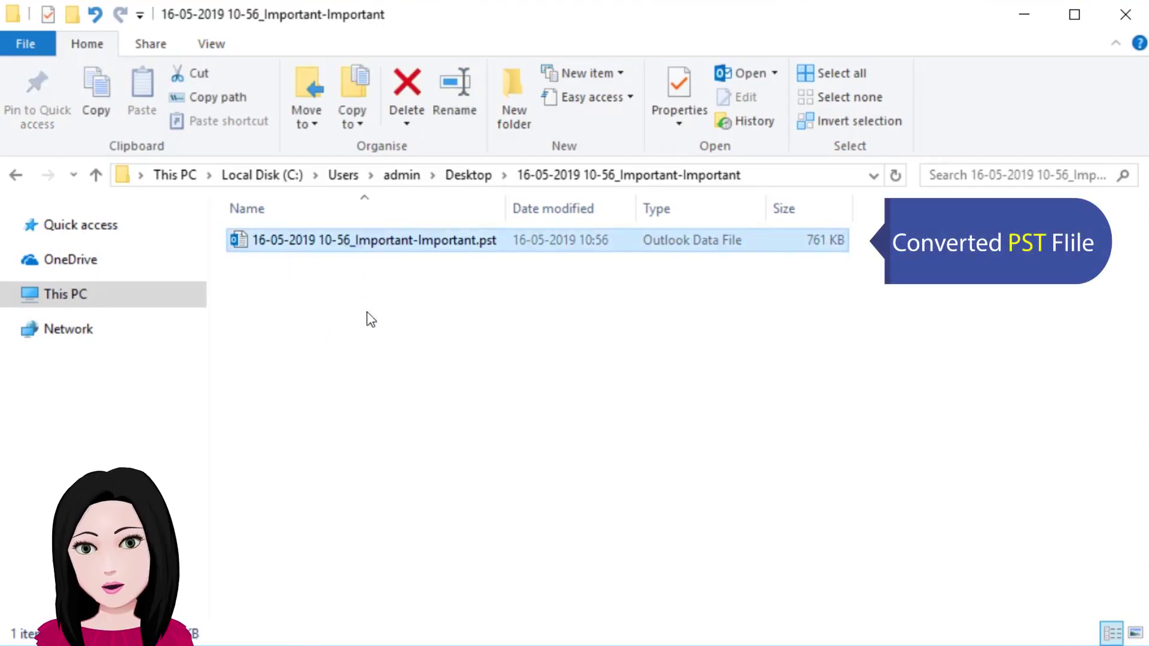